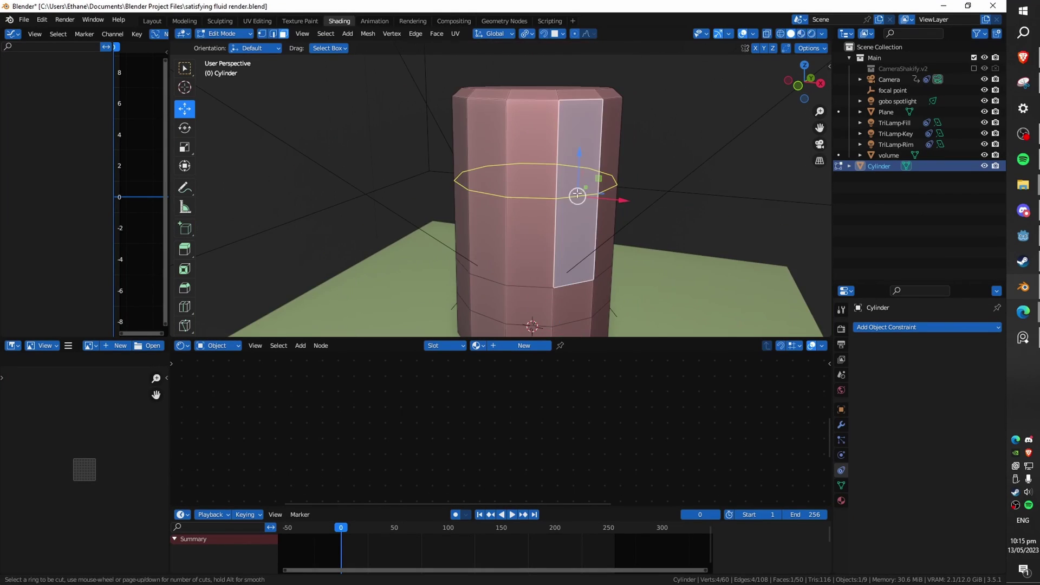
Step: Add a loop cut on the cylinder and push that band outward into a raised rim
key(alt+e)
click(608, 195)
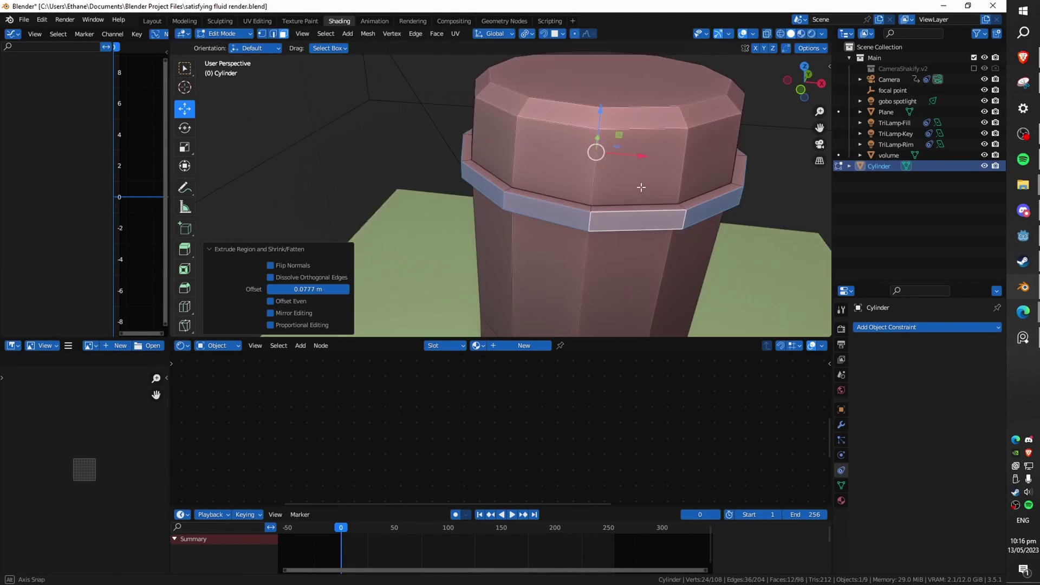
key(s)
key(z)
click(539, 116)
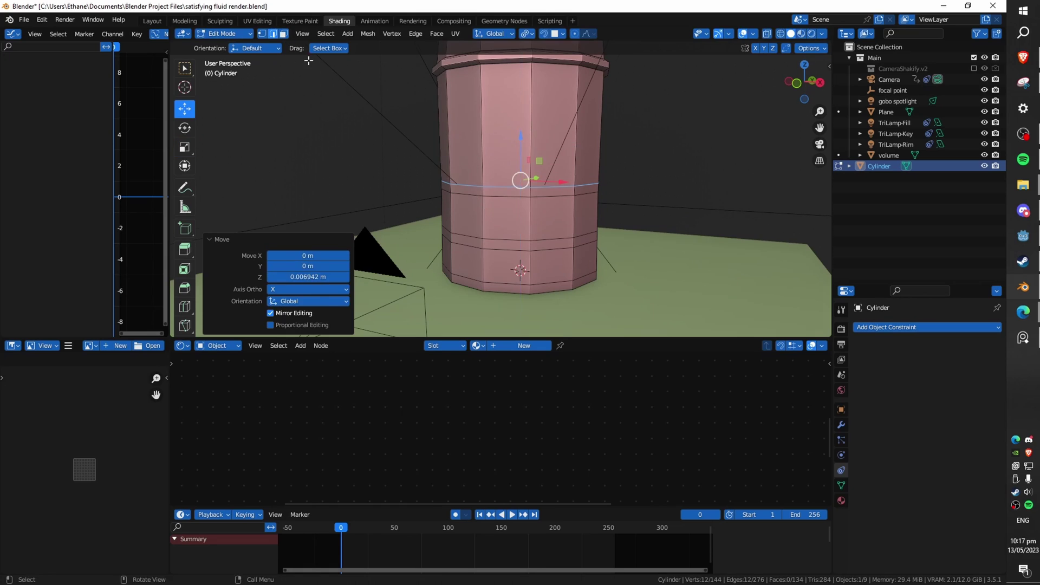
scroll(479, 207, up, 2)
Step: Extrude another horizontal face band along its normals to form the top rim
alt+click(479, 207)
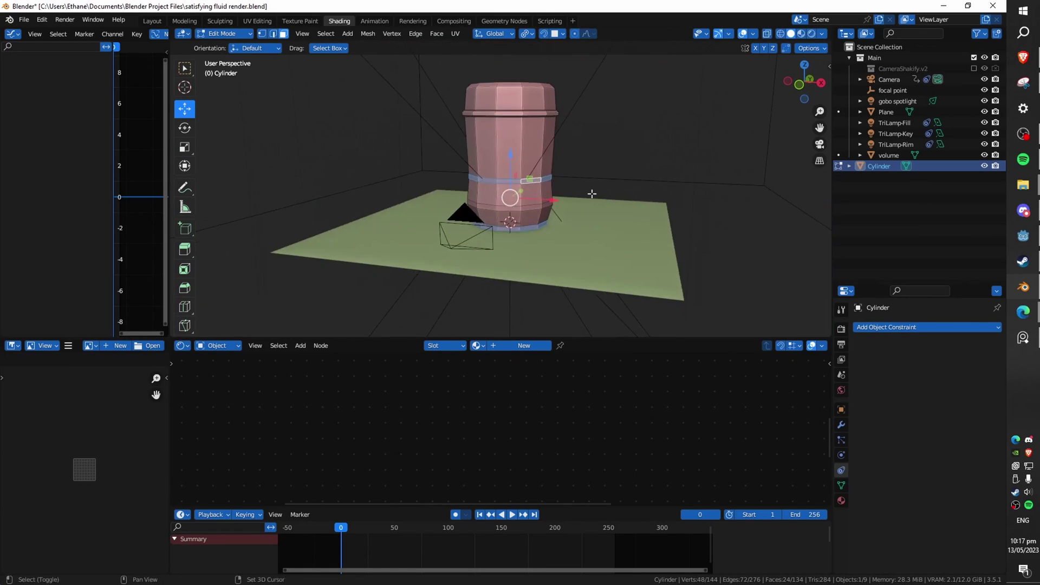
click(184, 147)
key(alt+e)
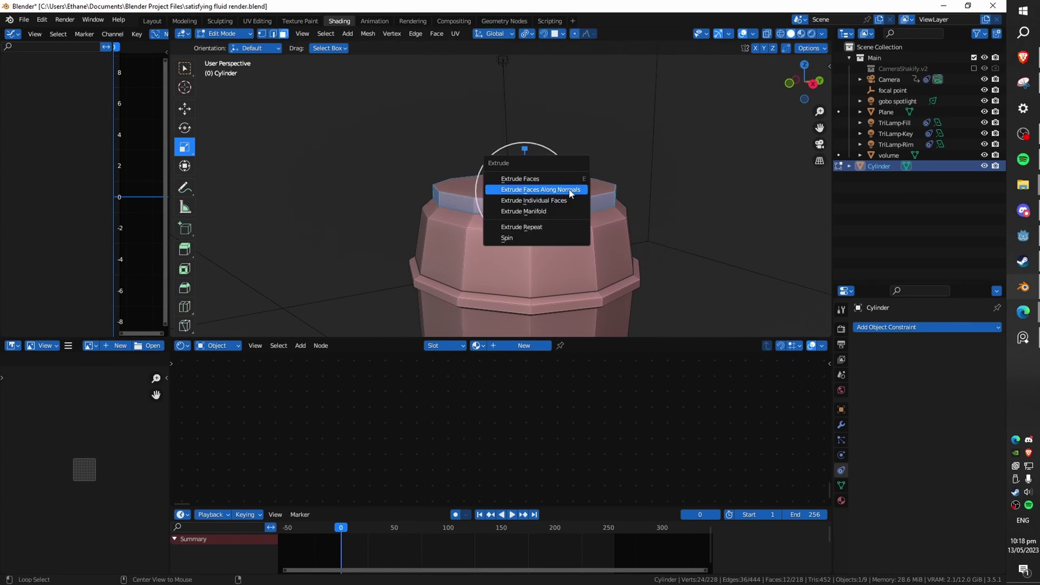
click(534, 195)
click(536, 223)
Step: Inset the barrel's top face, resize it, and extrude it into a recessed lid
right_click(623, 265)
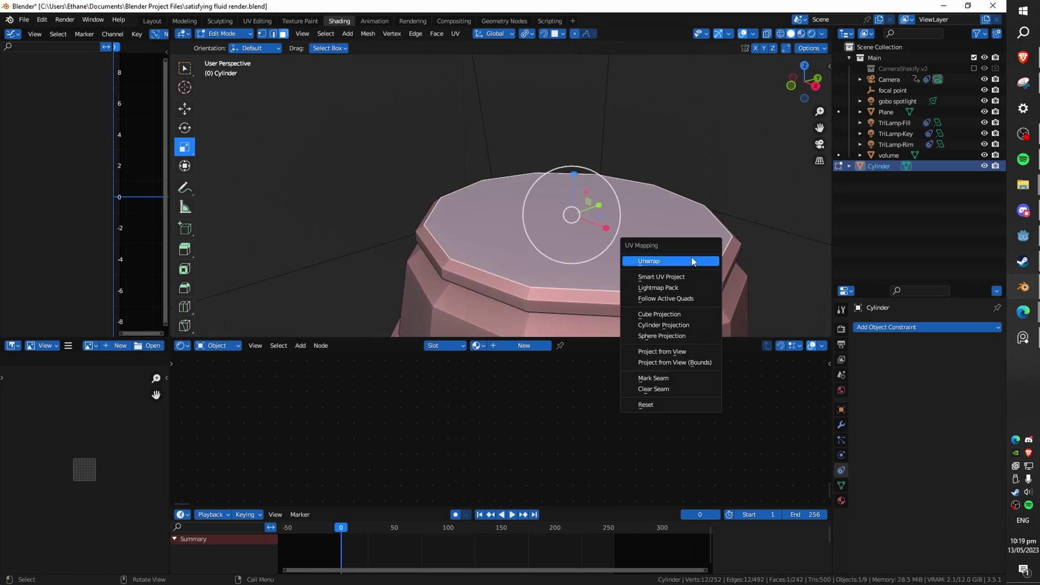
click(639, 312)
click(547, 228)
drag(546, 190, 550, 198)
click(549, 246)
middle_drag(549, 246, 495, 271)
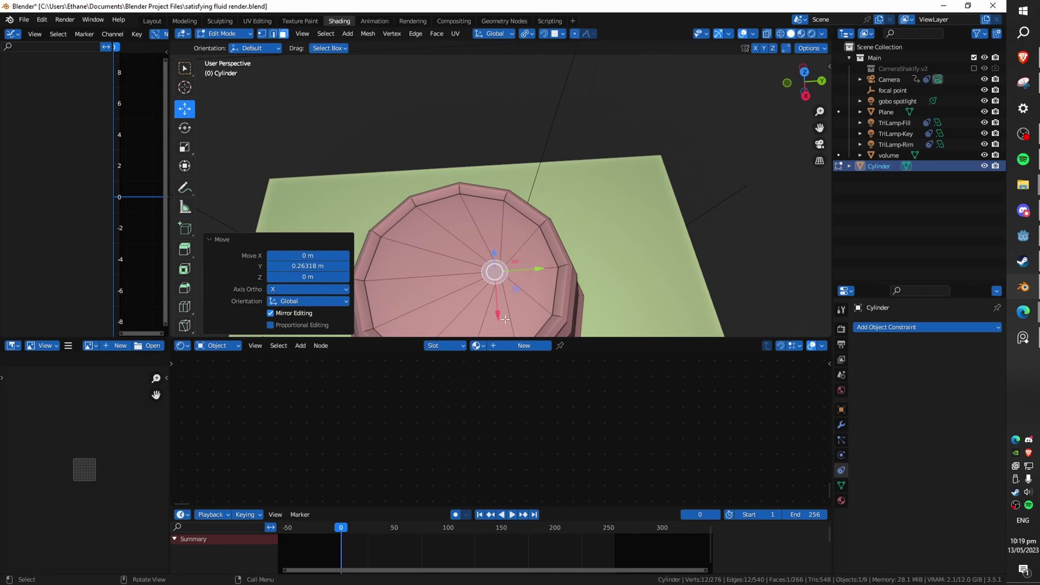
key(e)
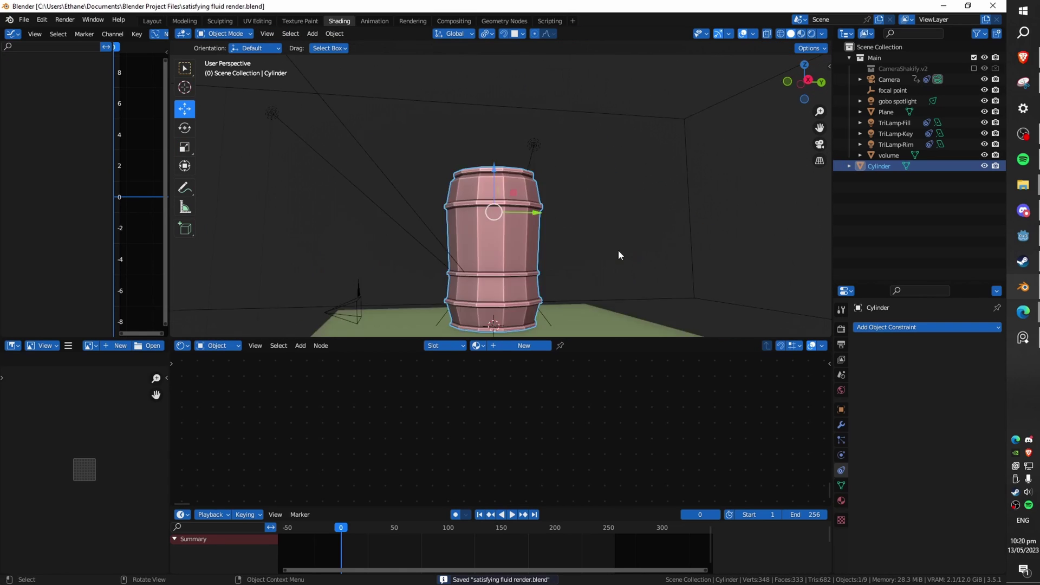
Step: Inspect the finished barrel and reposition the barrel and mug reference image board
middle_drag(673, 210, 476, 235)
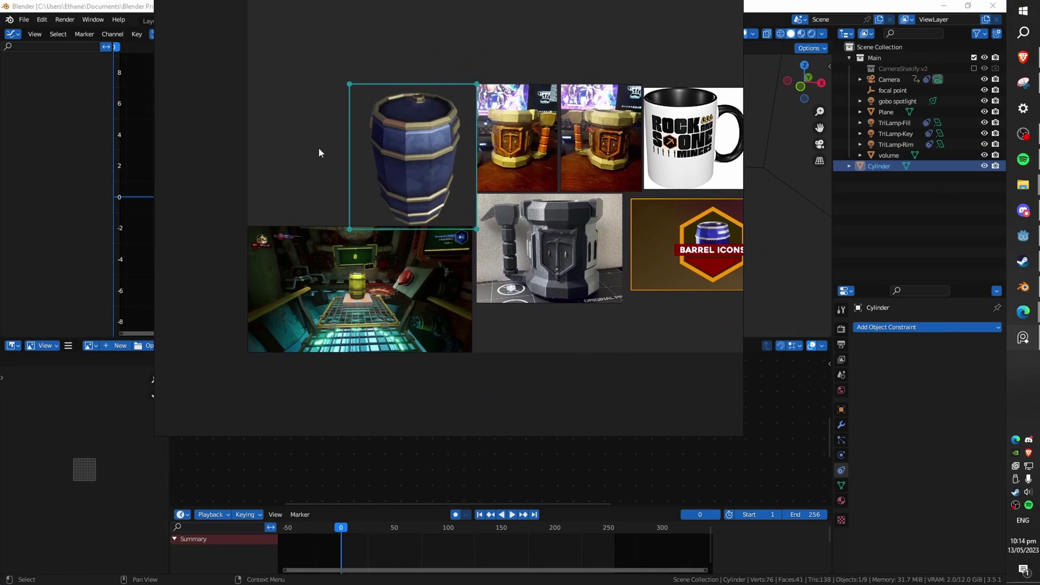
drag(319, 152, 336, 200)
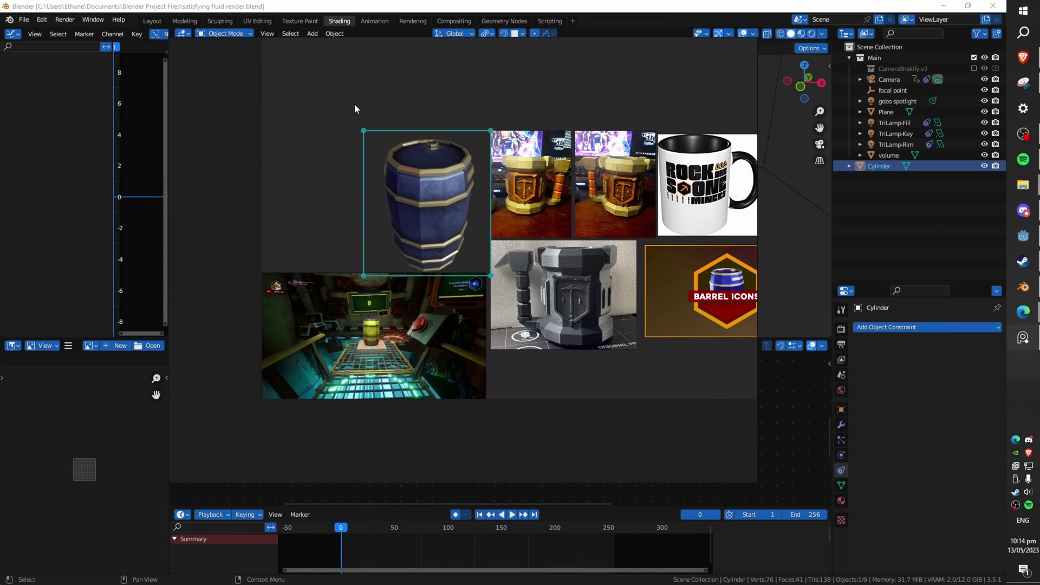
scroll(535, 213, up, 3)
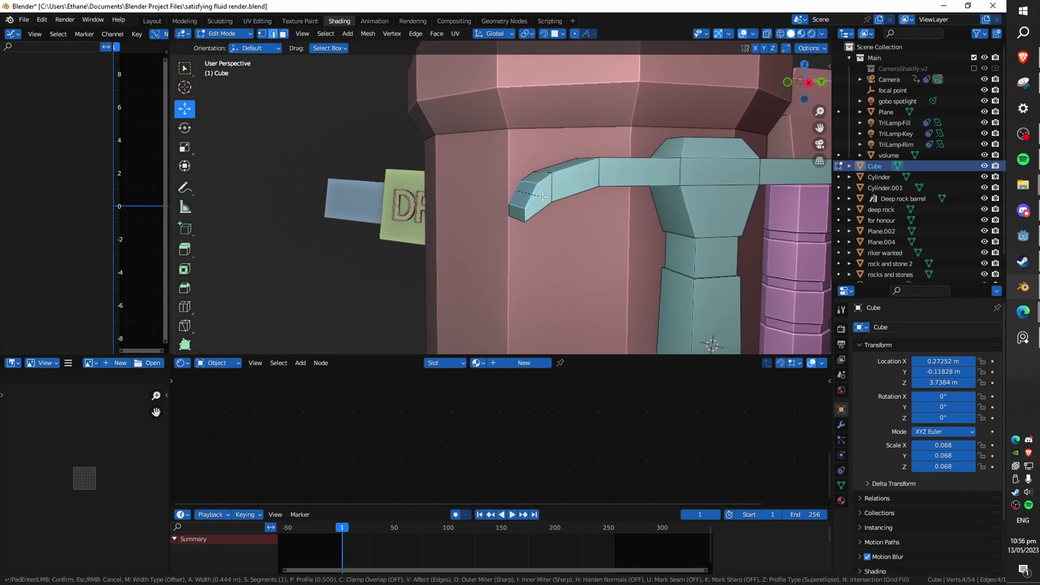
Step: View the mug handle from a new angle and add a loop cut midway along it
mouse_move(466, 216)
middle_down()
mouse_move(477, 206)
mouse_move(464, 222)
middle_up()
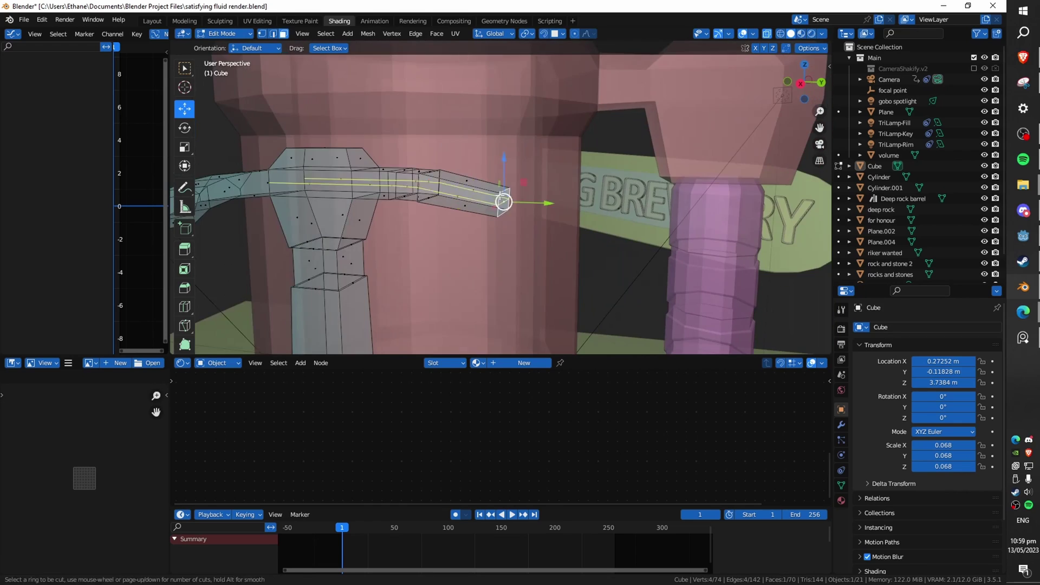
middle_drag(501, 176, 450, 126)
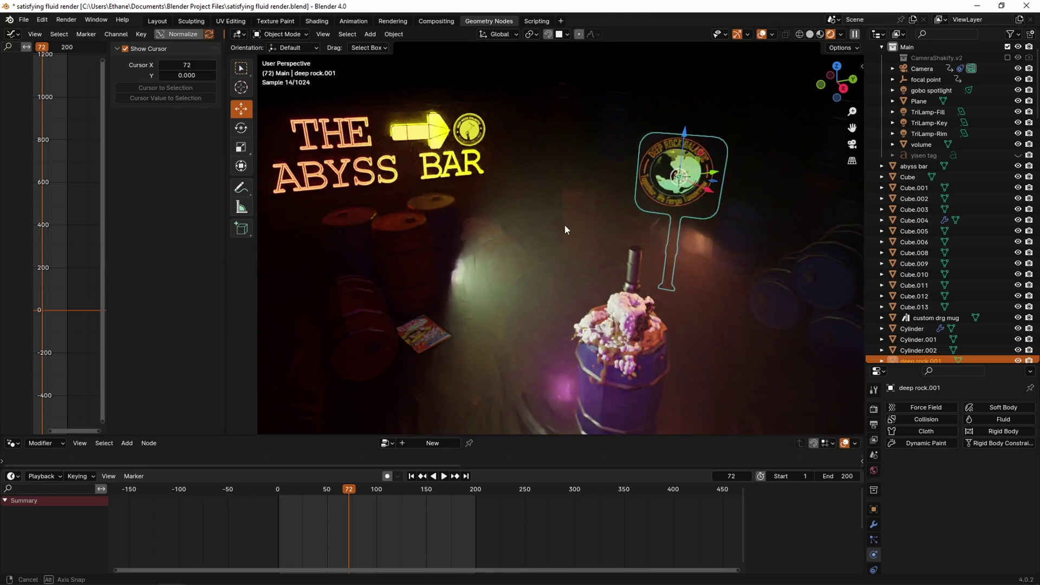
Step: Select the key and rim lights, comparing solid and rendered shading from a low angle
middle_drag(565, 230, 372, 241)
click(376, 239)
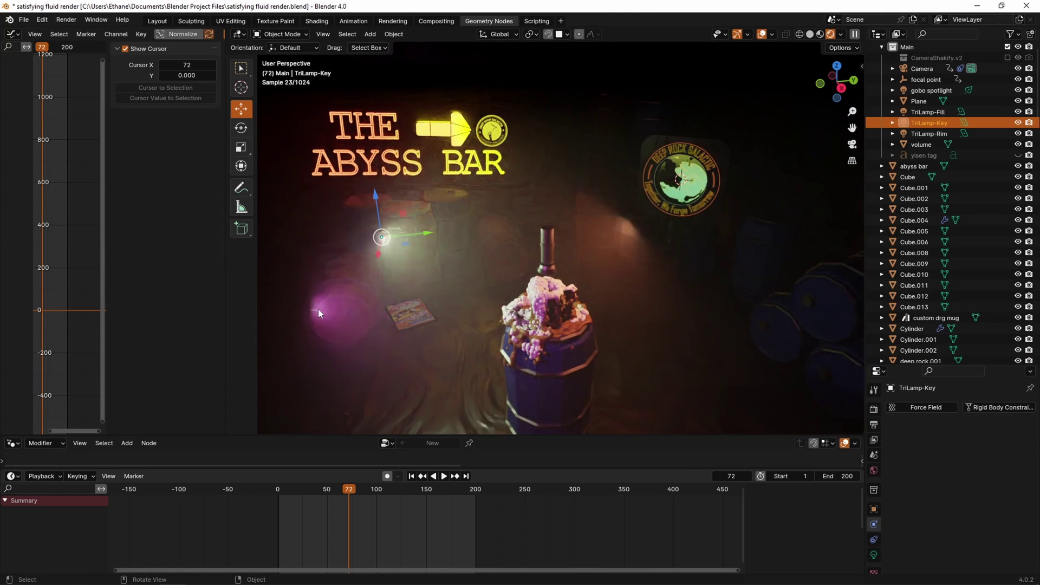
middle_drag(317, 310, 321, 300)
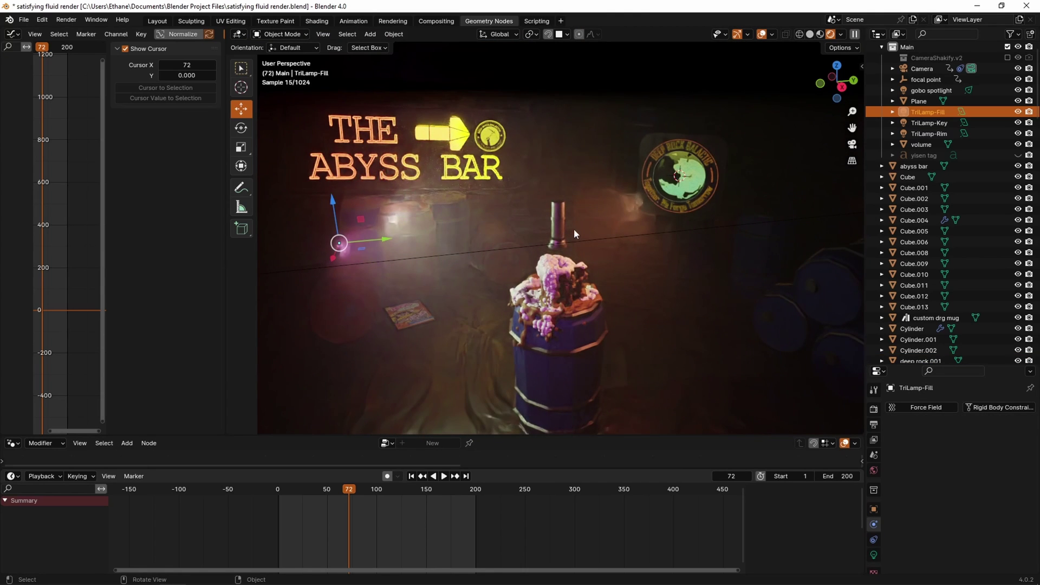
click(814, 34)
click(654, 210)
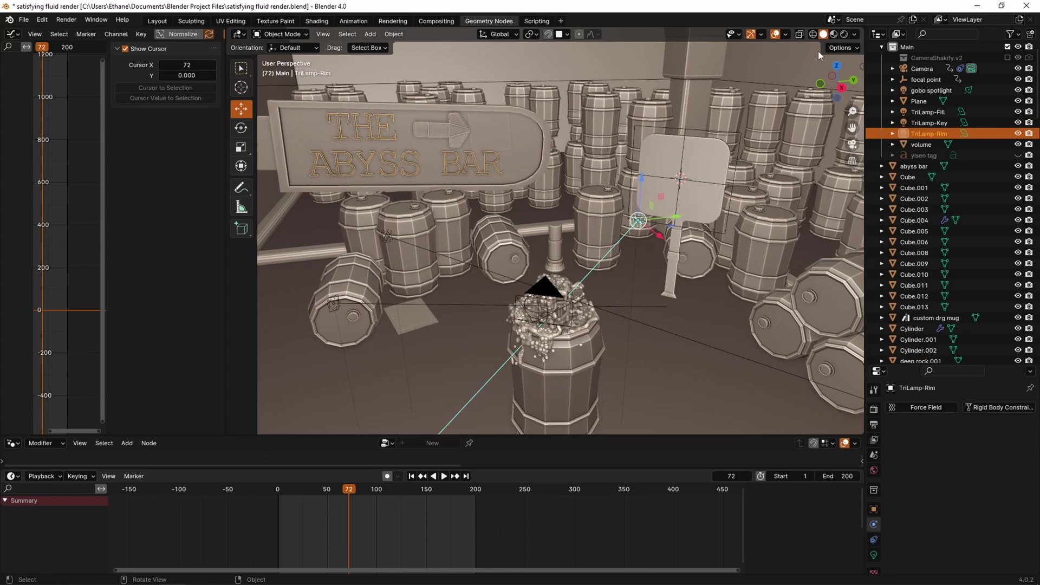
key(z)
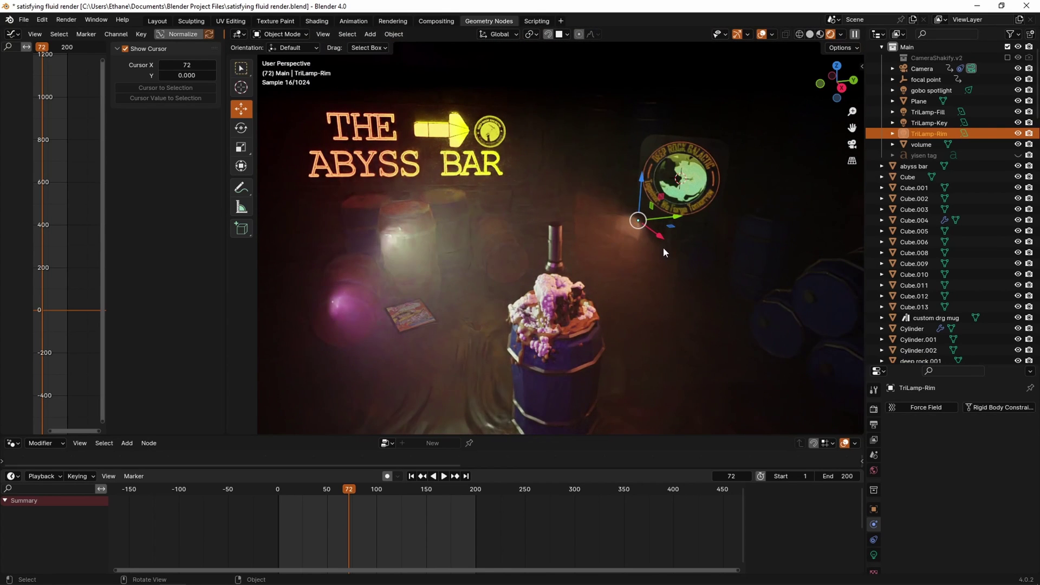
Step: From camera view, select the fluid domain, hide overlays, and save satisfying fluid render.blend
key(KP_0)
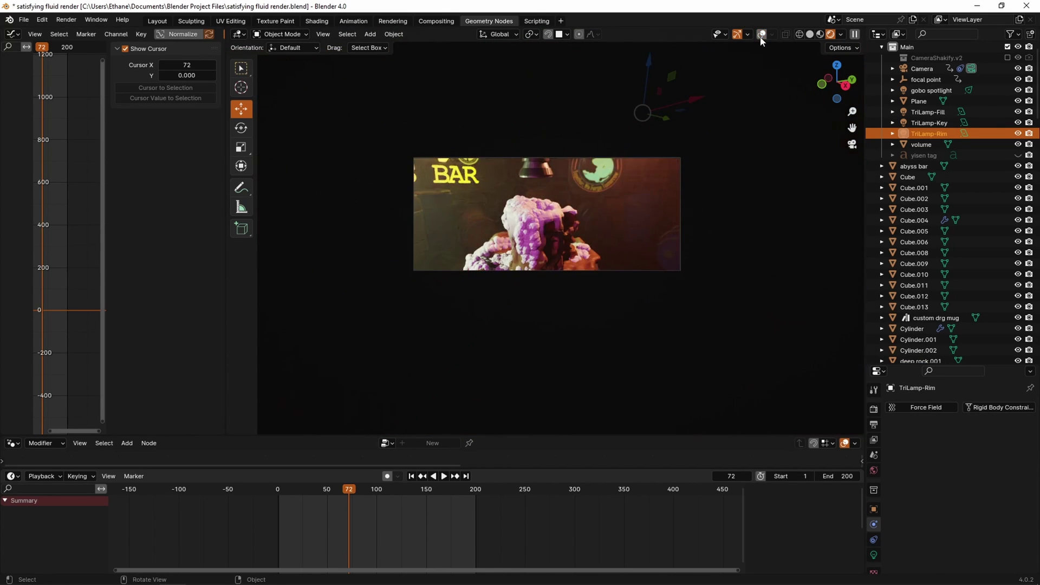
scroll(668, 164, up, 5)
click(668, 164)
key(shift+alt+z)
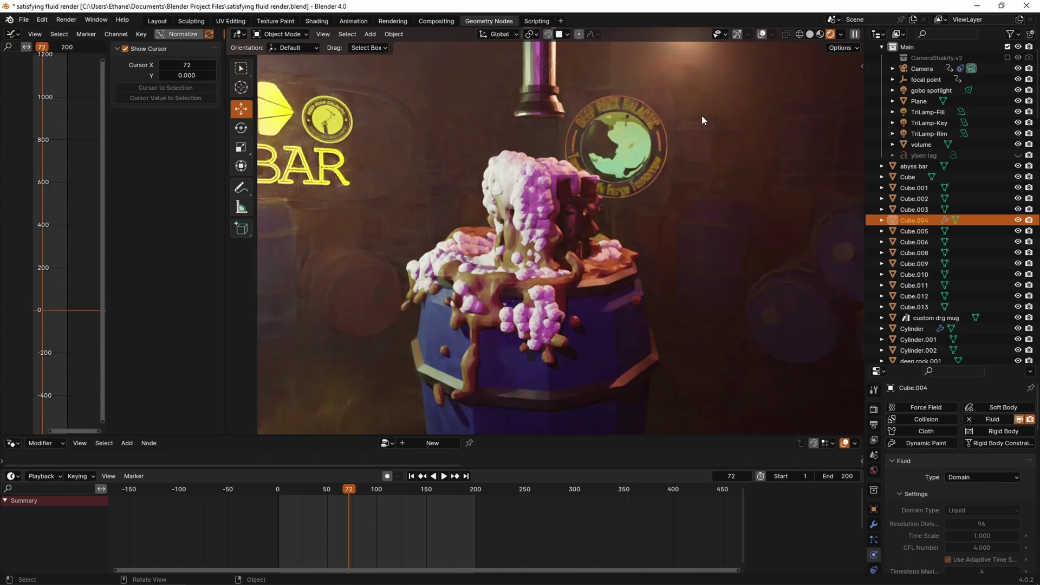
middle_drag(702, 115, 594, 239)
key(ctrl+s)
scroll(454, 144, up, 5)
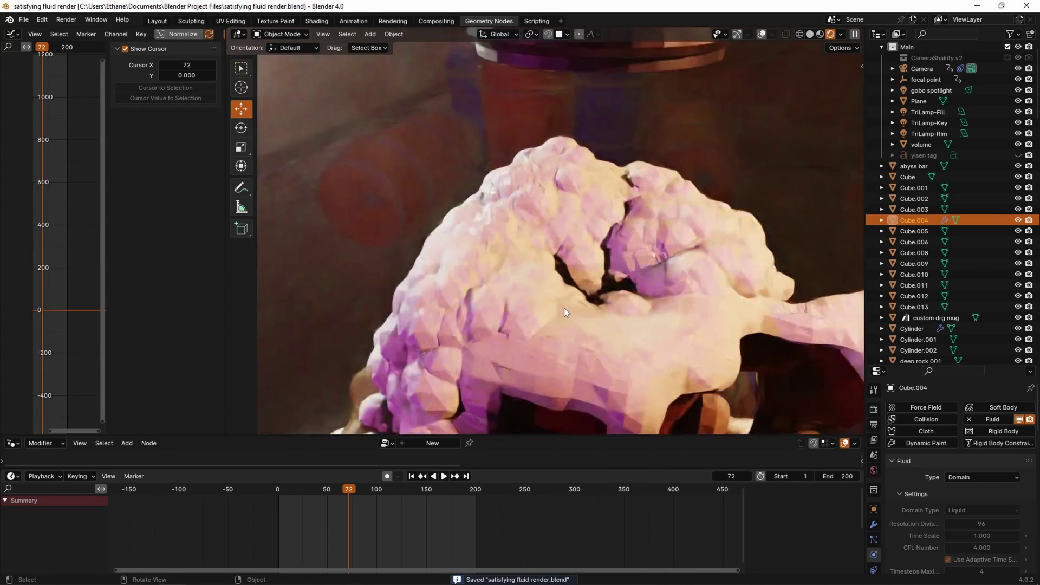
middle_drag(590, 288, 623, 263)
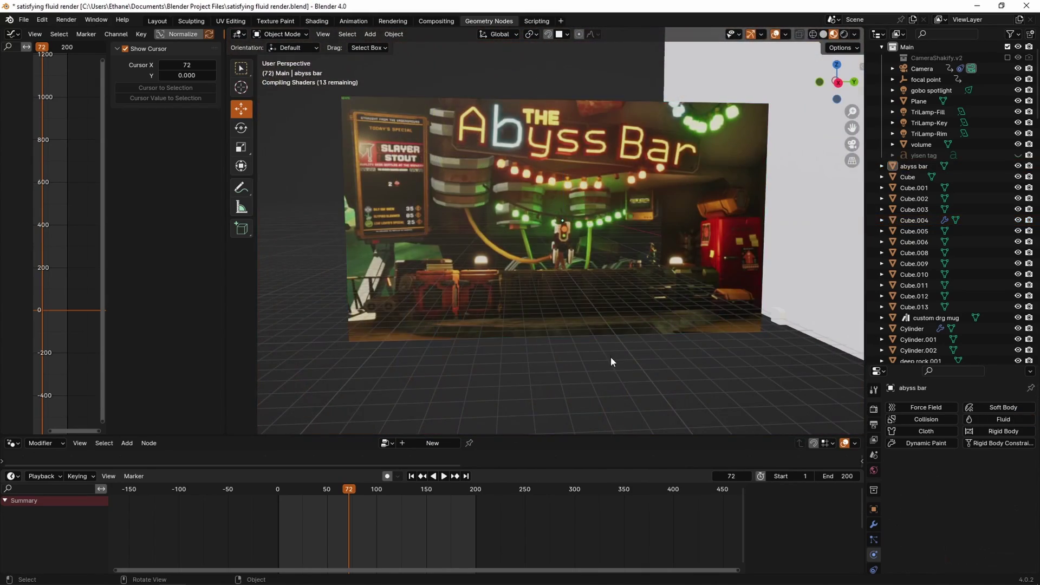
Step: Zoom and orbit around the Abyss Bar backdrop to frame the foamy barrel
scroll(611, 357, up, 2)
middle_drag(607, 303, 577, 267)
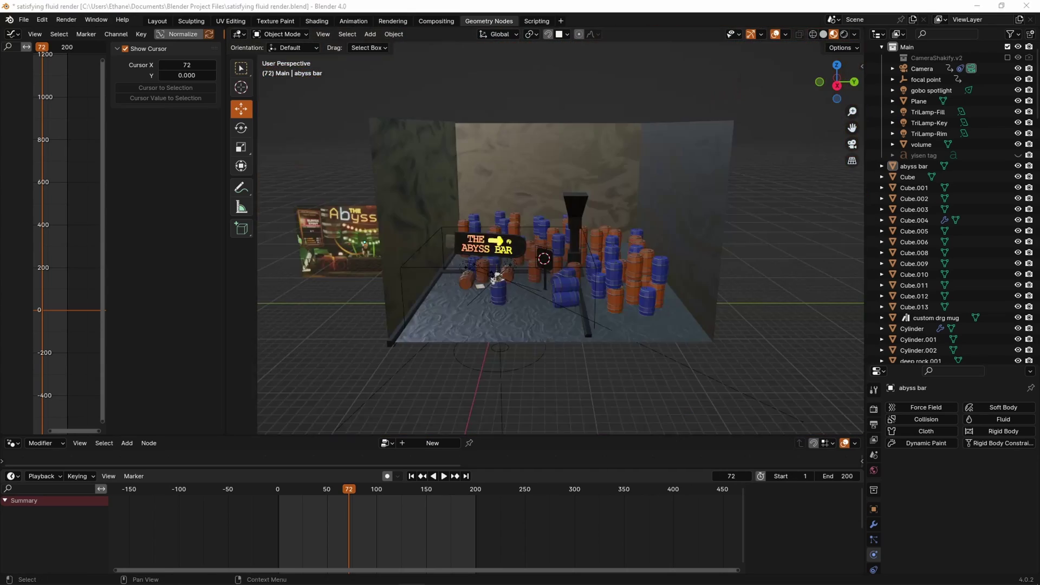
scroll(534, 261, up, 5)
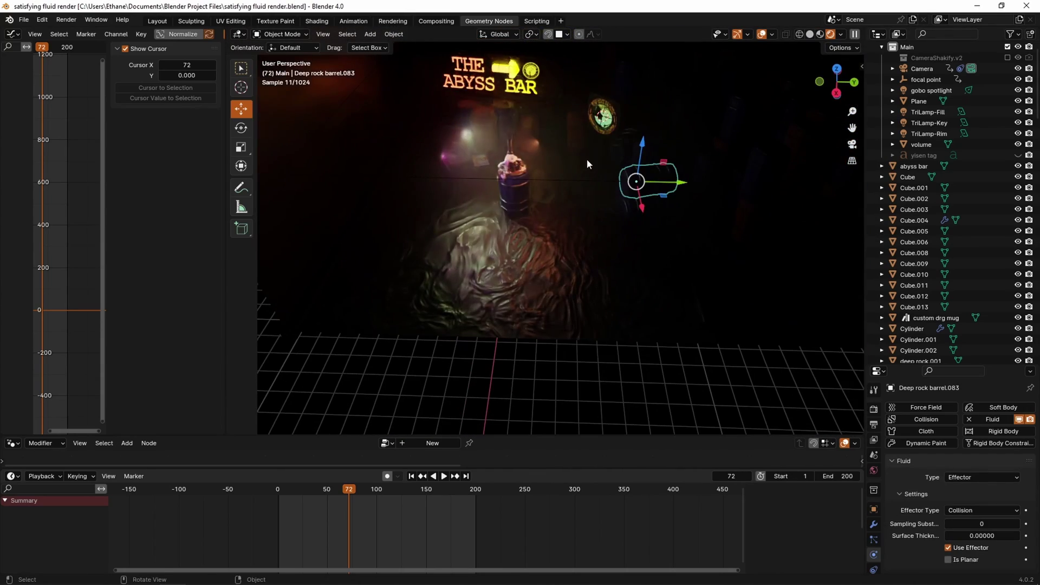
scroll(531, 171, up, 5)
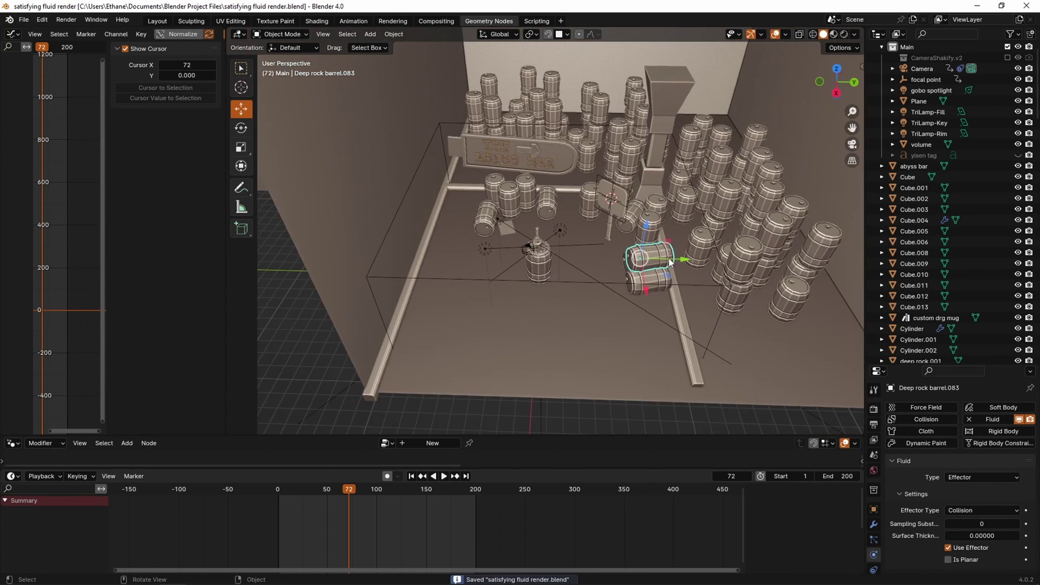
scroll(663, 169, down, 5)
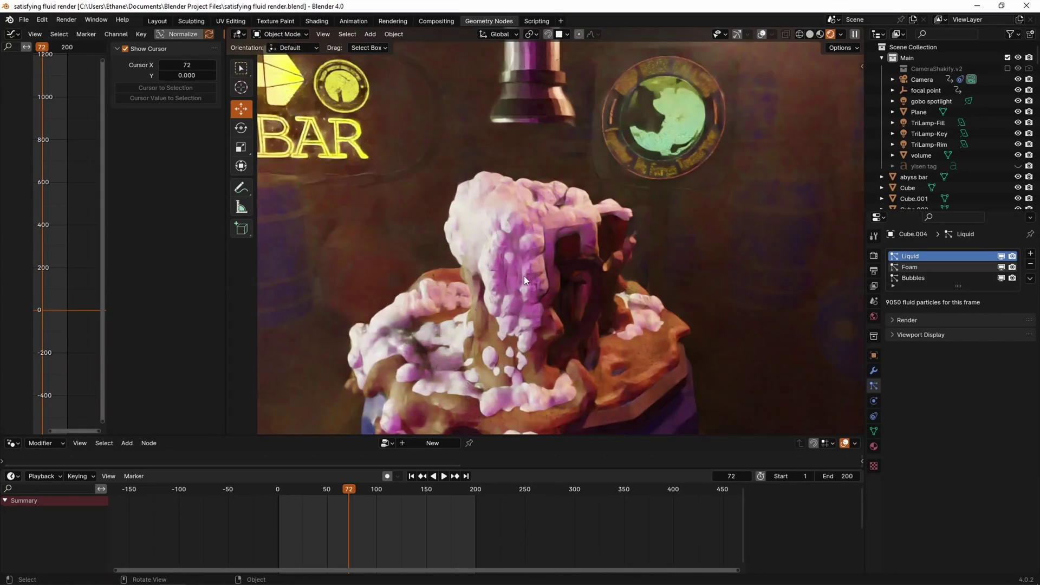
Step: Replay the animation through the camera in rendered shading and set the viewport Compositor to Camera
scroll(525, 275, down, 5)
middle_drag(553, 265, 501, 251)
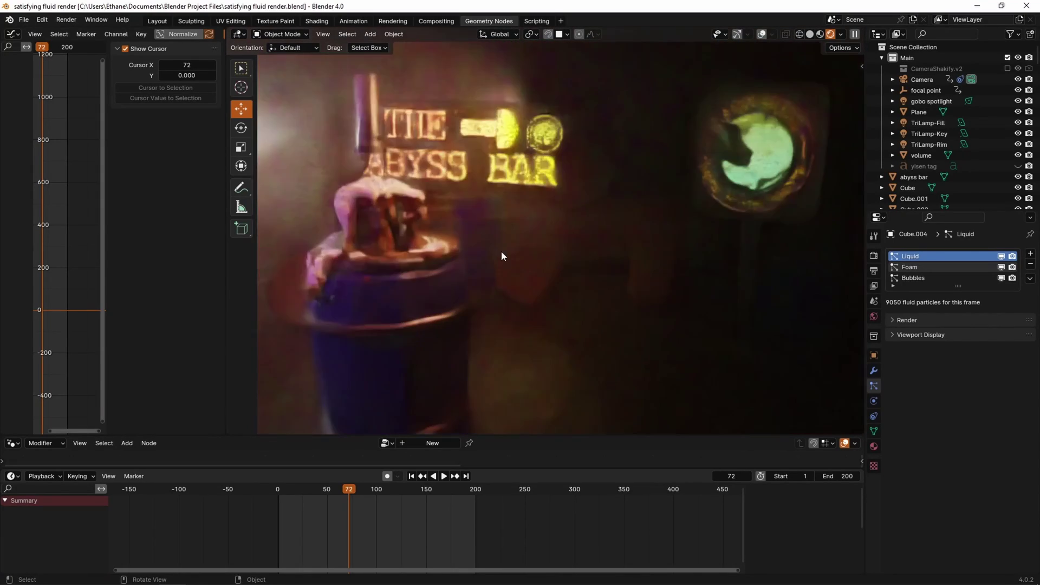
middle_drag(570, 212, 650, 204)
click(810, 34)
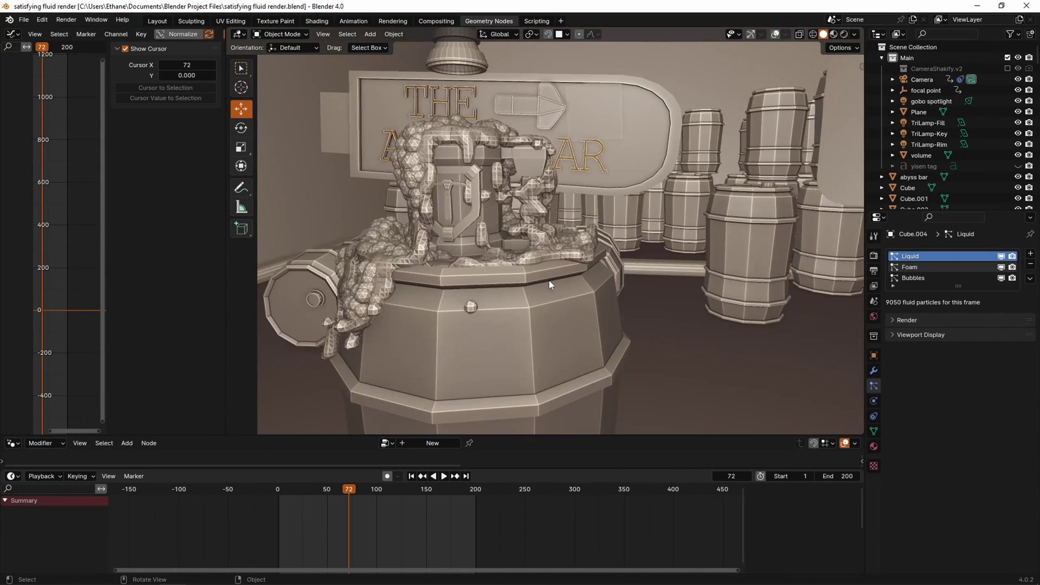
key(shift+Left)
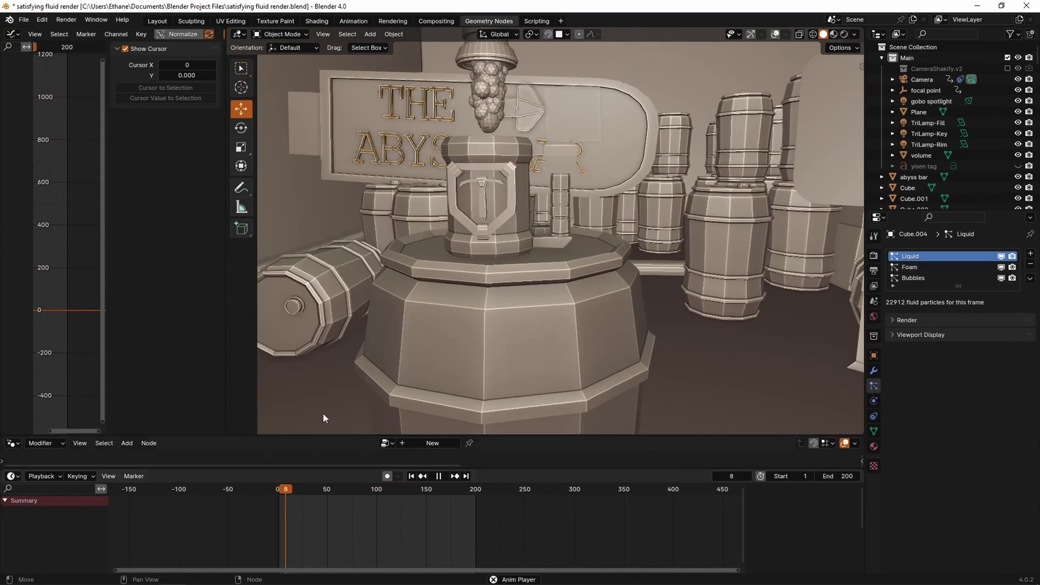
key(KP_0)
key(z)
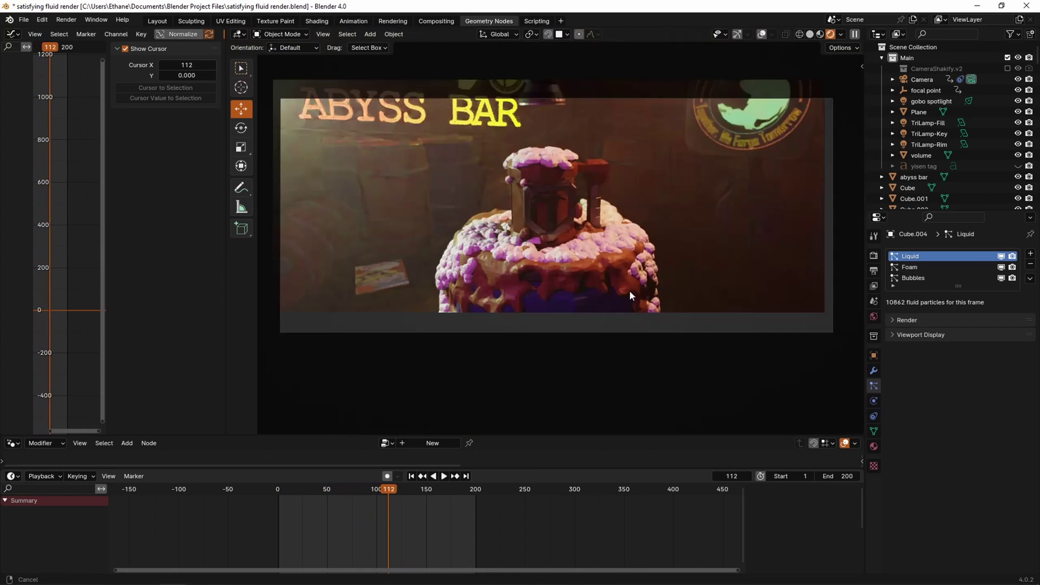
key(space)
click(841, 35)
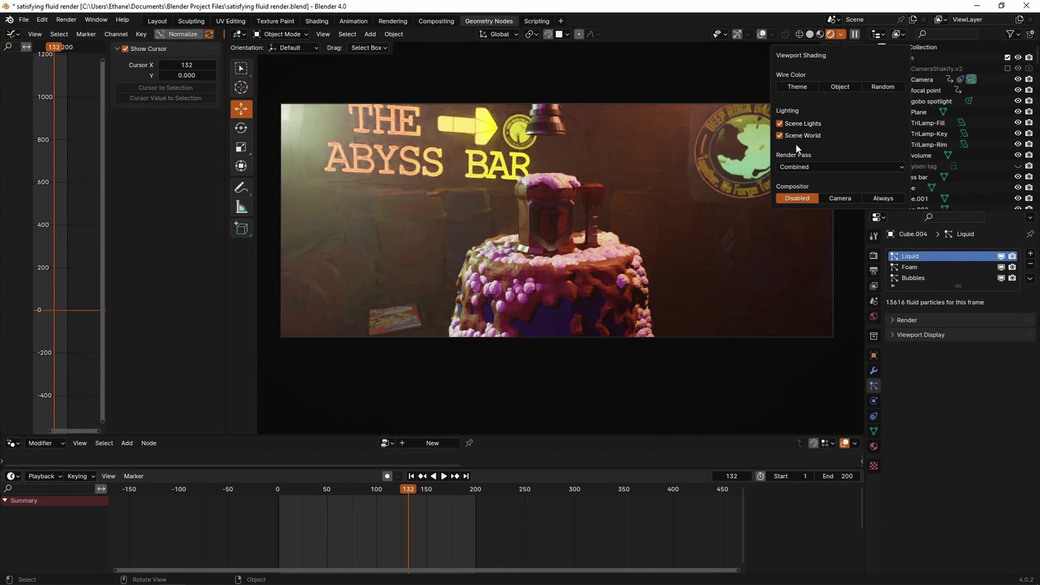
click(830, 199)
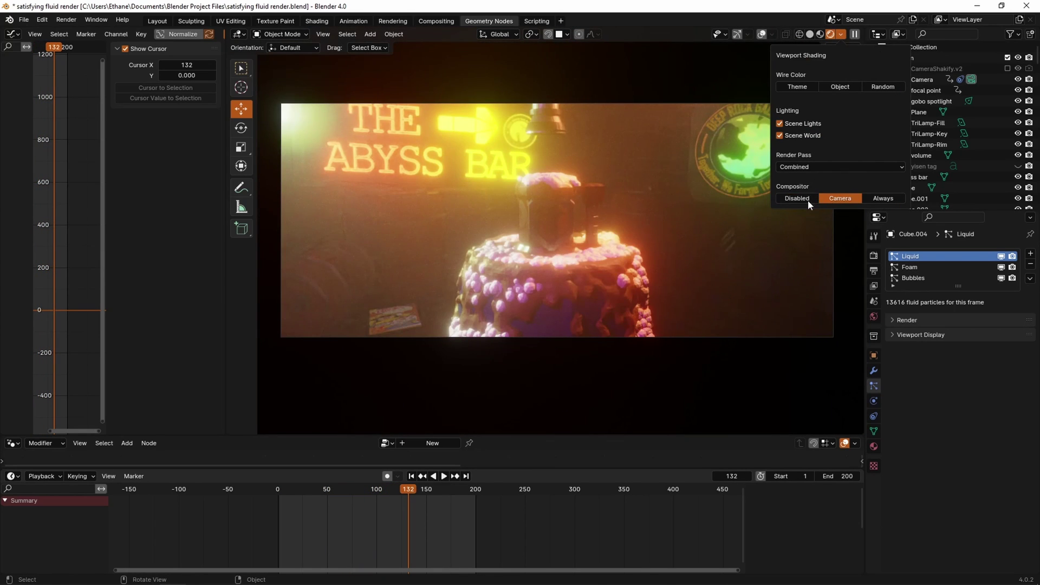
Step: Select and frame the Deep rock barrel.005 collision barrel, then select THE ABYSS BAR sign text
mouse_move(600, 164)
middle_down()
mouse_move(580, 242)
mouse_move(671, 219)
mouse_move(605, 233)
middle_up()
shift+middle_drag(586, 336, 444, 352)
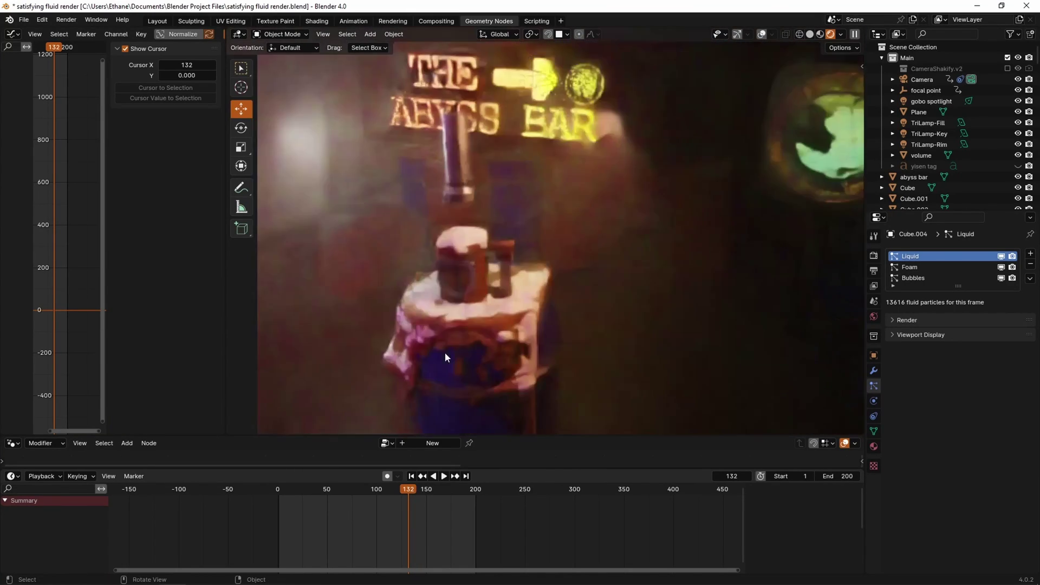
scroll(554, 232, up, 4)
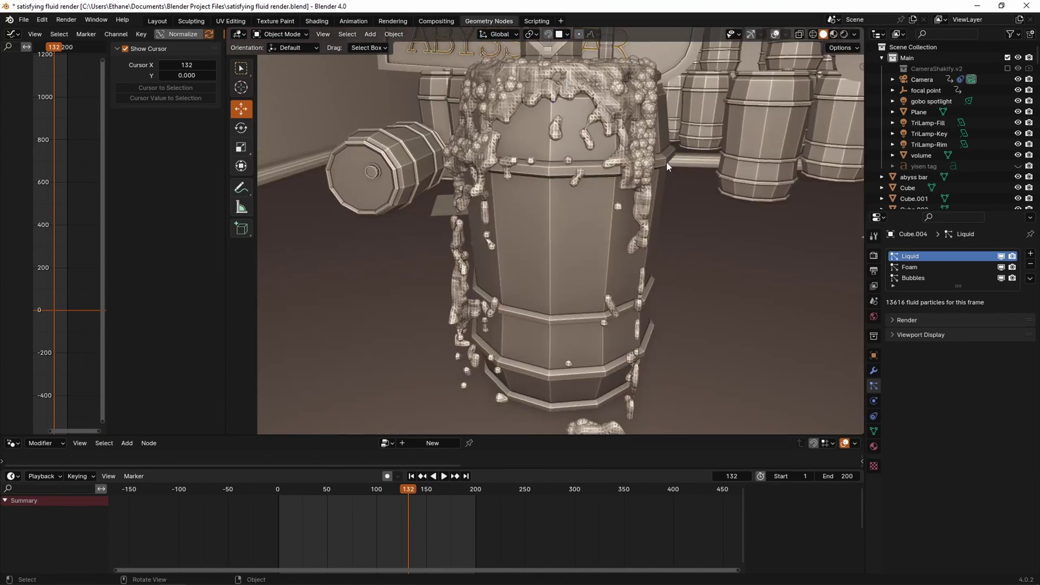
middle_drag(666, 161, 574, 246)
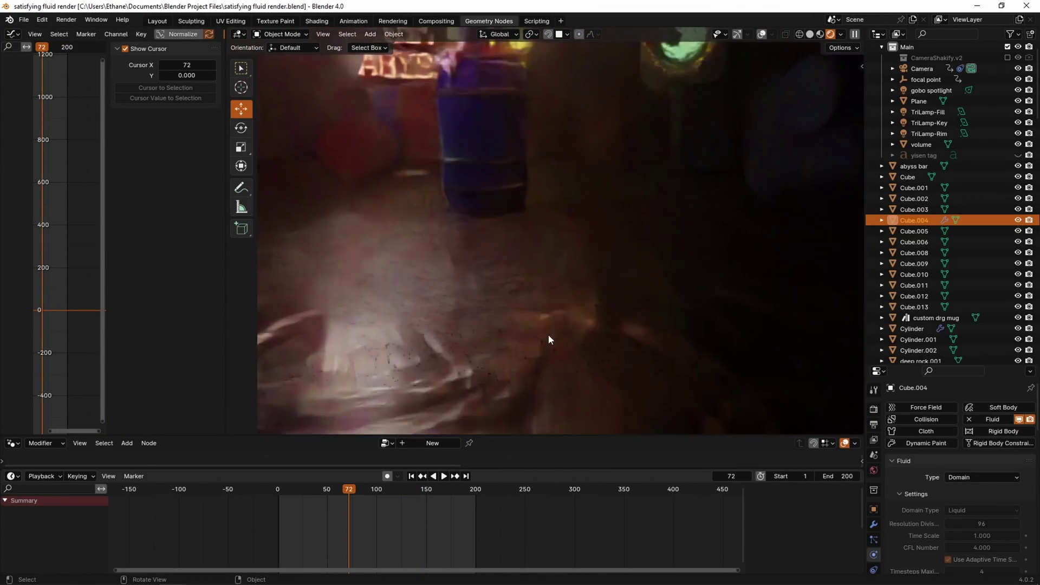
mouse_move(548, 334)
middle_down()
mouse_move(644, 327)
mouse_move(504, 288)
mouse_move(439, 206)
middle_up()
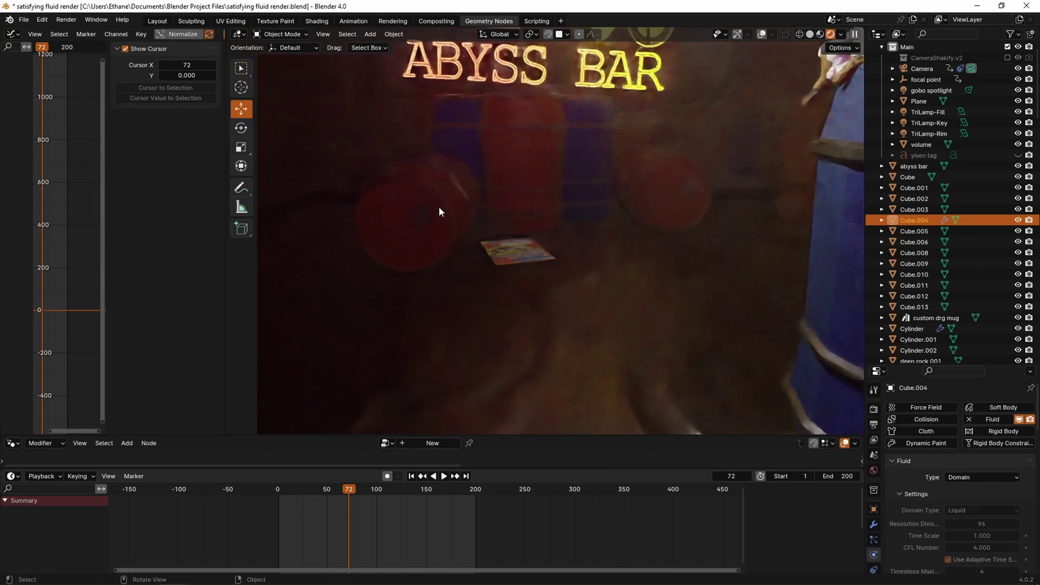
click(438, 207)
key(KP_Decimal)
scroll(743, 309, down, 5)
click(649, 318)
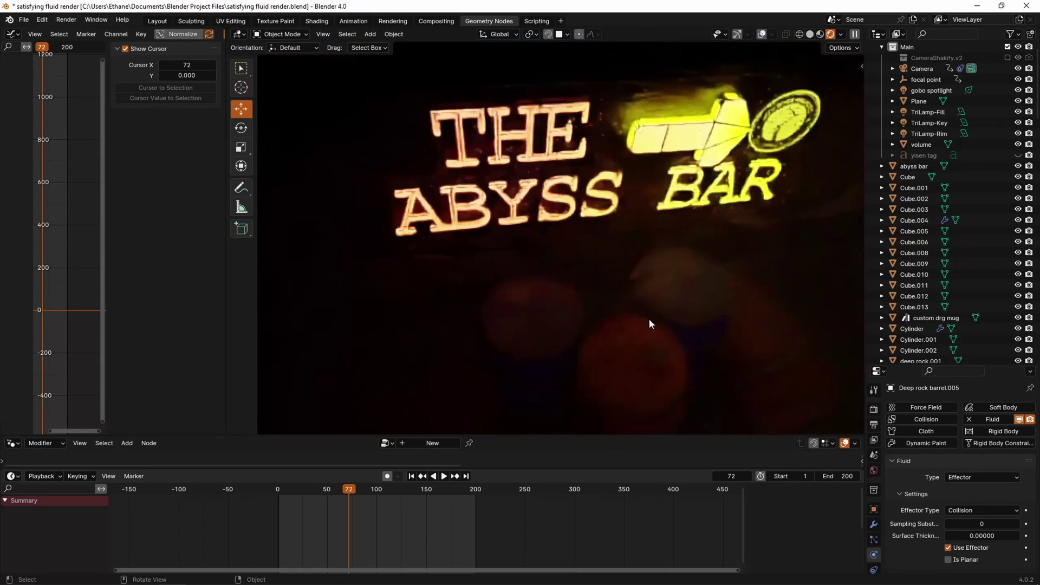
scroll(649, 319, up, 5)
Step: Scale the Cube.004 fluid domain box up to 1.303
mouse_move(708, 289)
middle_down()
mouse_move(808, 334)
mouse_move(707, 271)
mouse_move(714, 286)
mouse_move(702, 299)
mouse_move(713, 300)
middle_up()
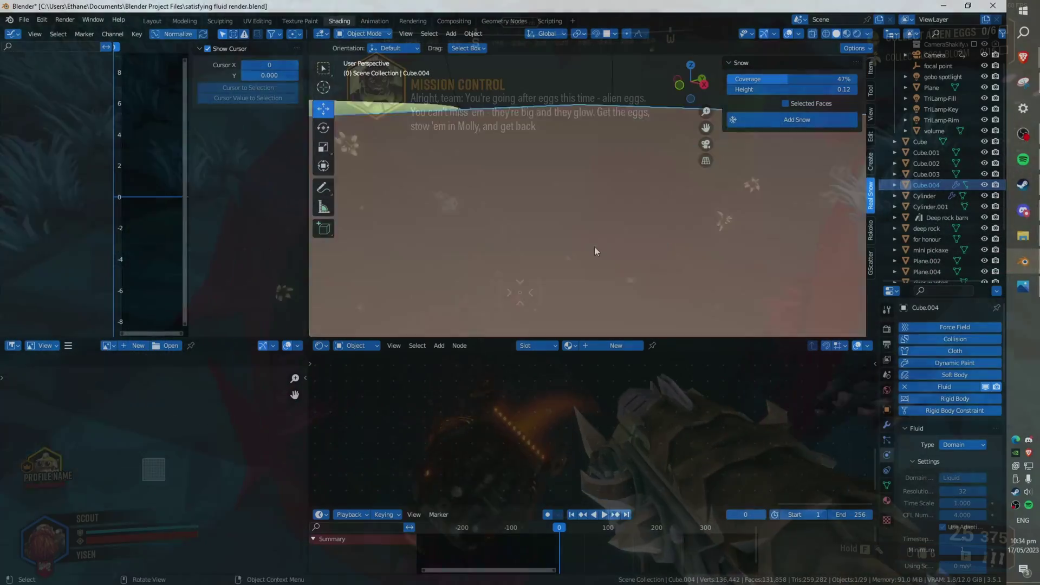
key(s)
click(671, 210)
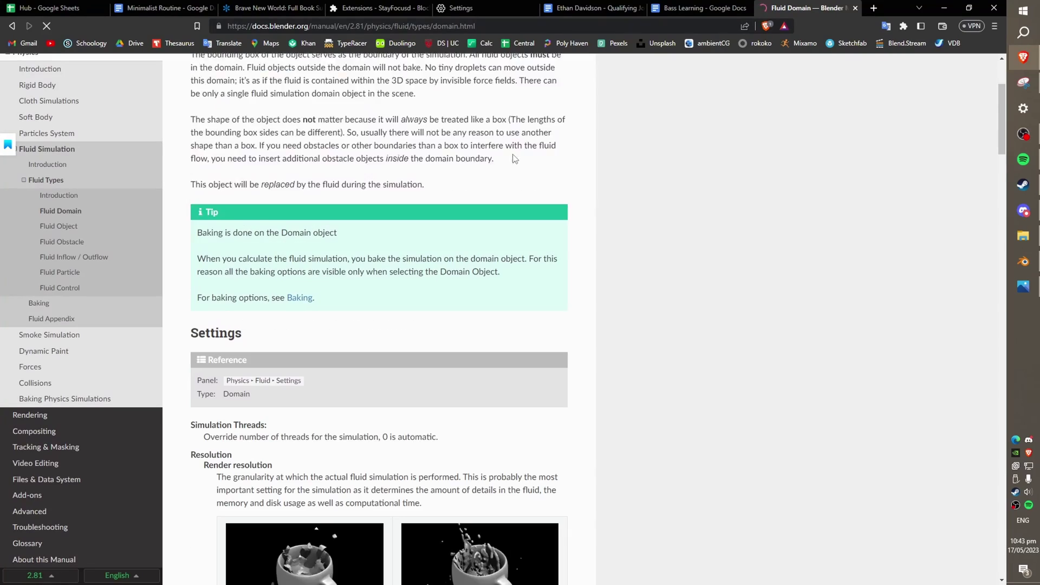
Step: Switch to the scene camera view and bring up the camera's keyframe options
scroll(503, 168, down, 3)
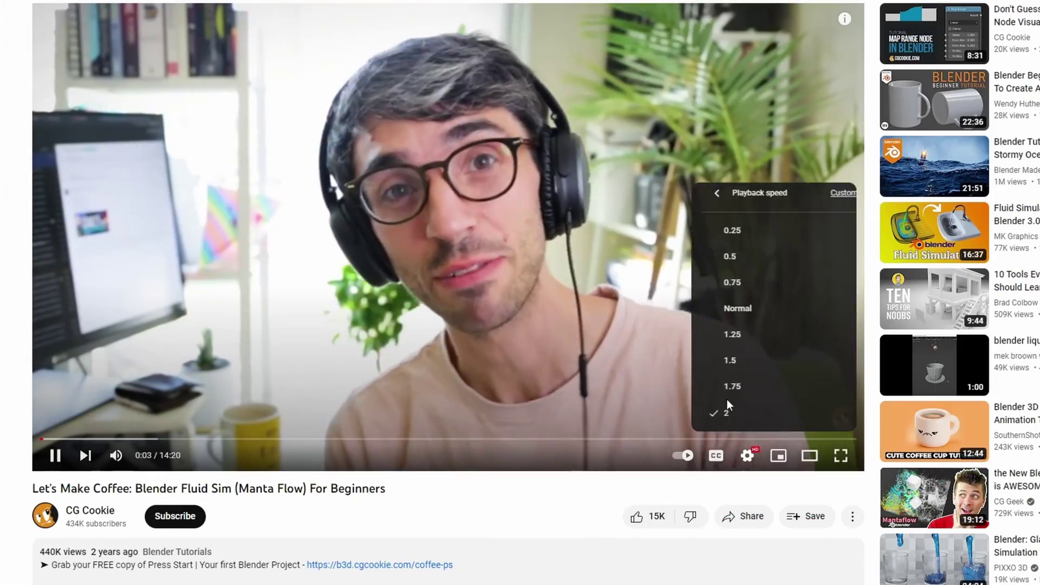
click(726, 399)
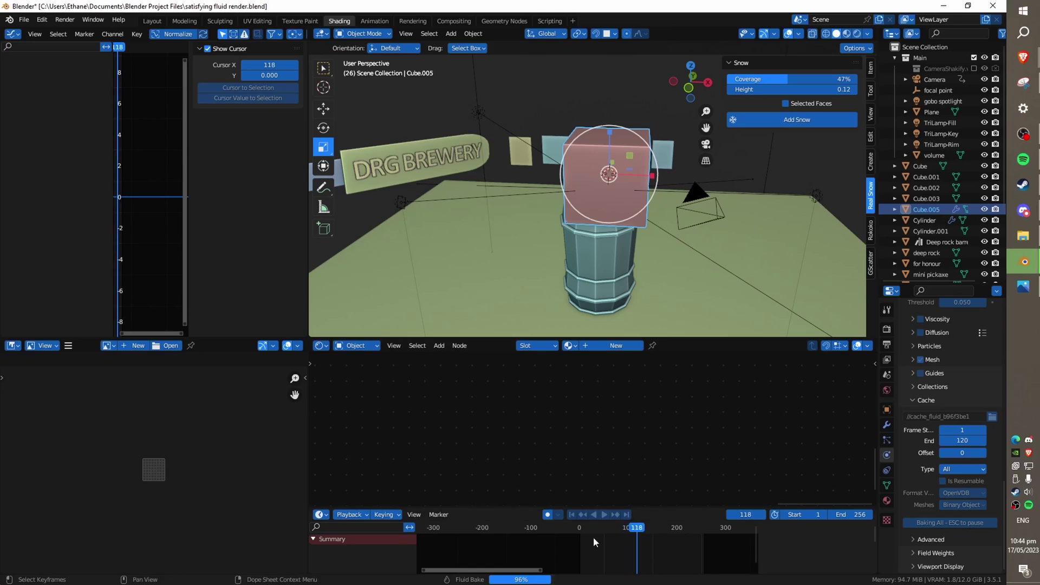
key(KP_0)
right_click(793, 309)
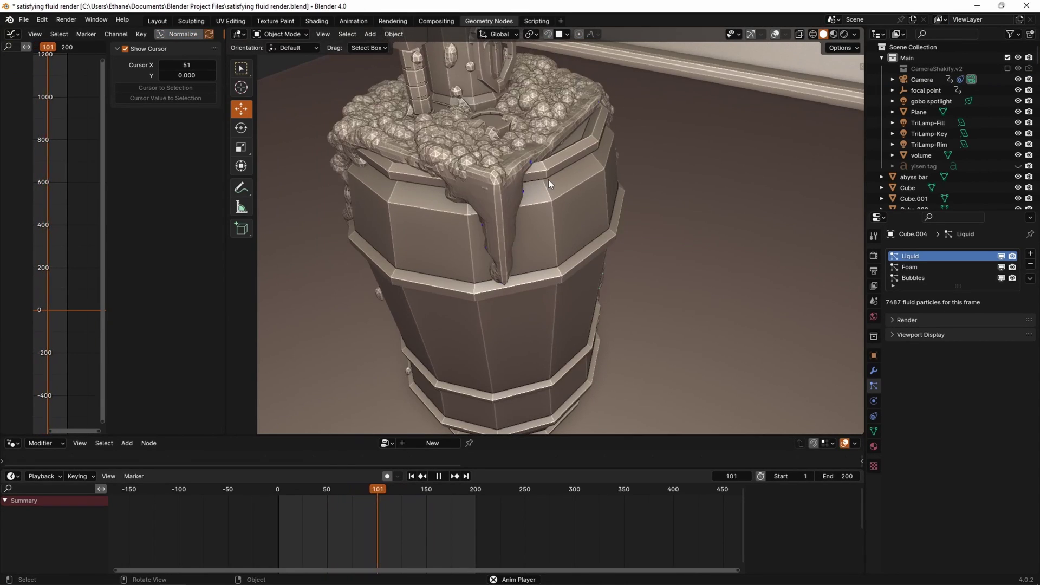
Step: Orbit around the barrels, show the camera's lens settings, and stop playback
middle_drag(557, 210, 671, 233)
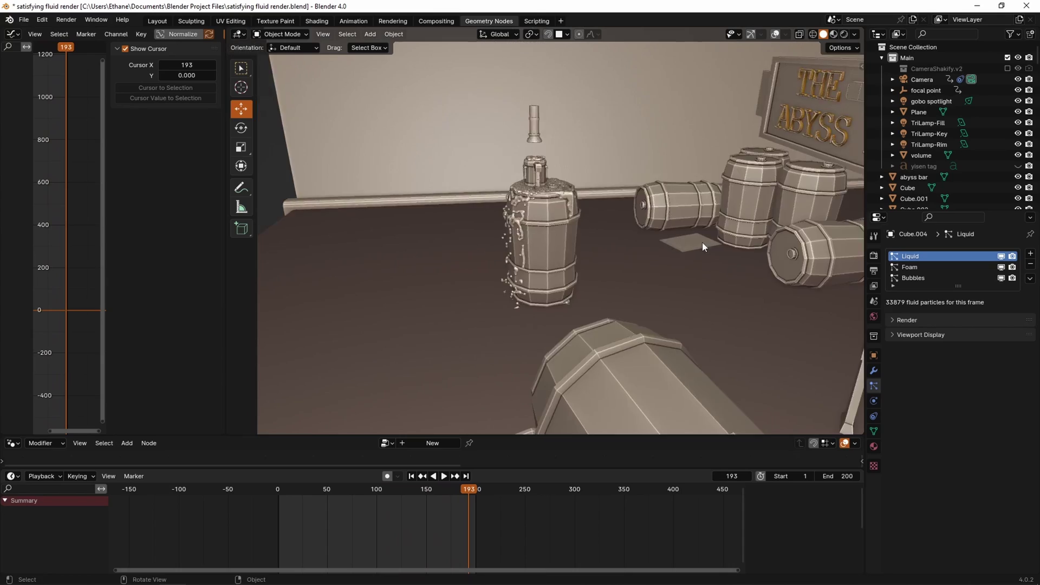
middle_drag(702, 243, 743, 99)
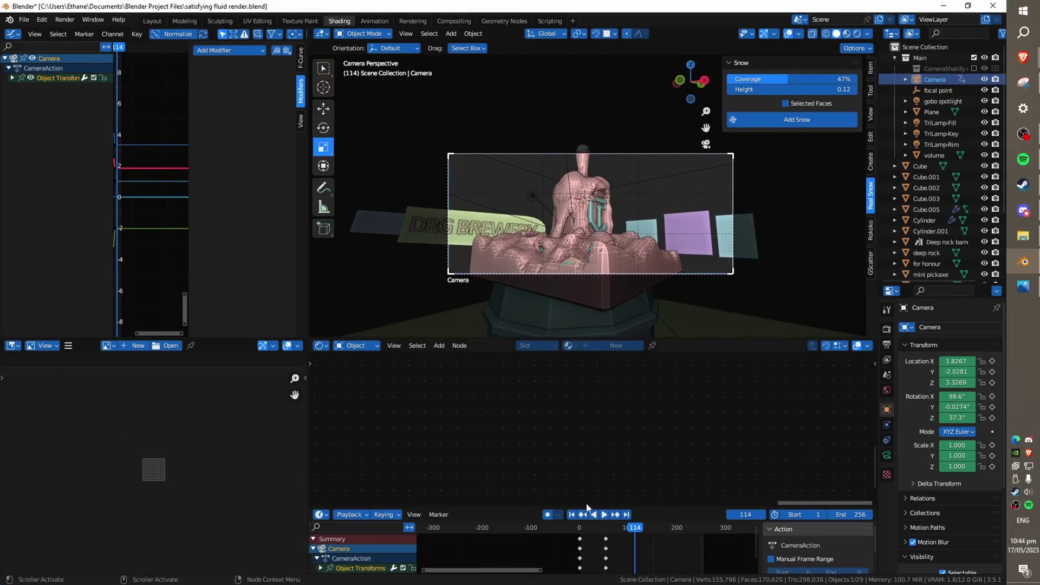
click(887, 455)
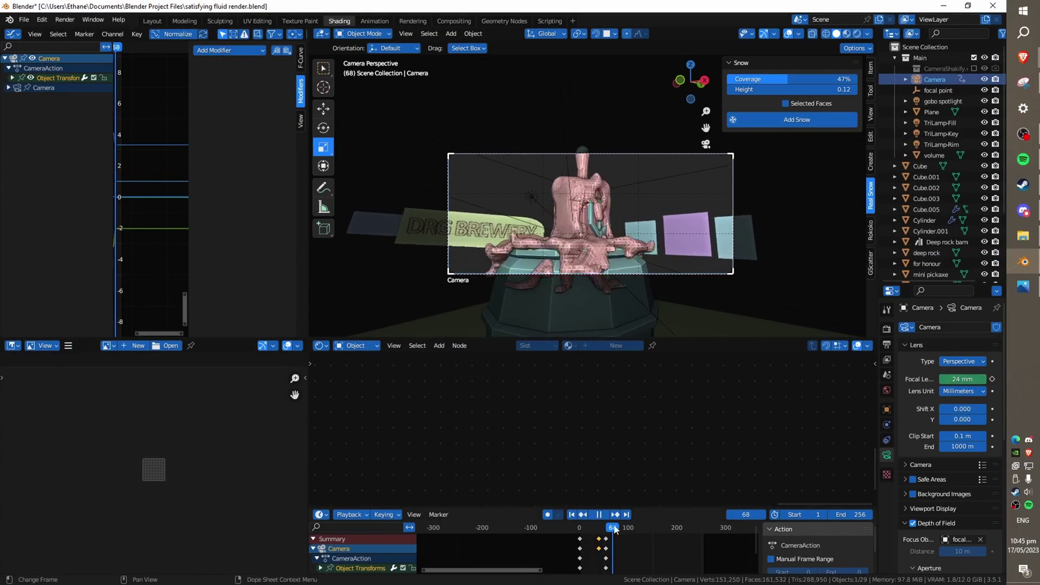
key(space)
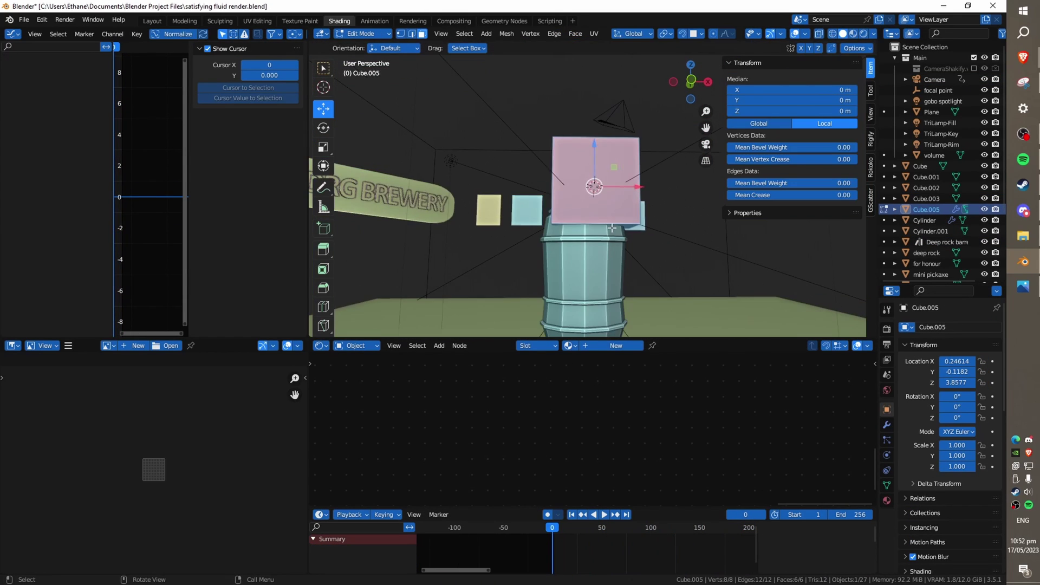
Step: Bake the Cube.005 fluid simulation through frame 200
click(951, 551)
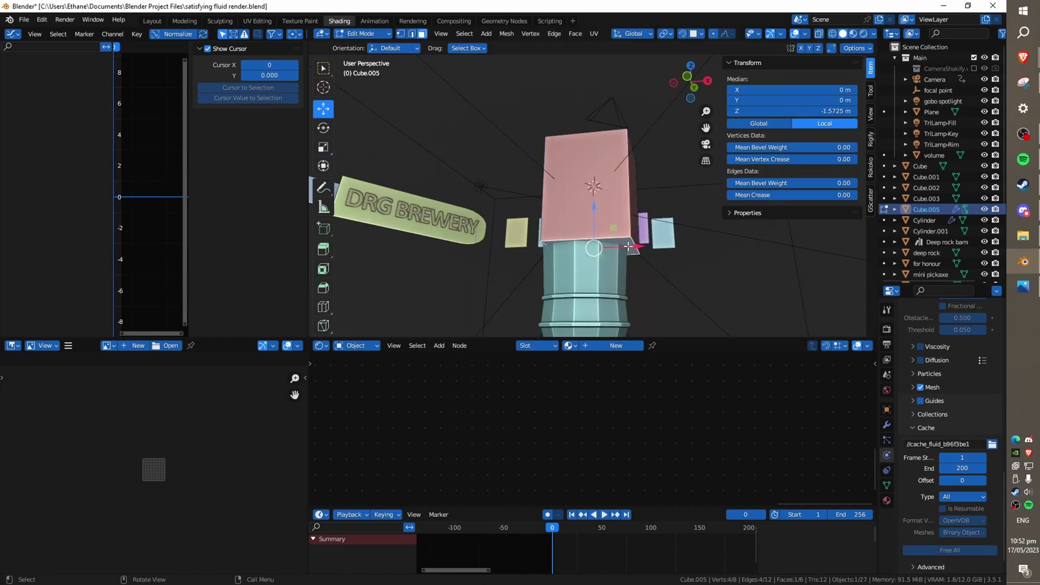